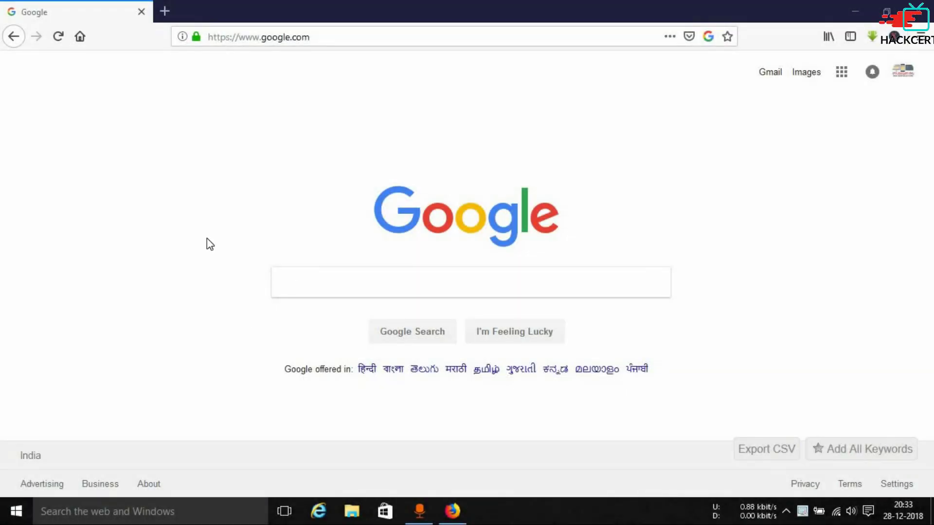
- Search Google for 'virustotal' by picking it from the autocomplete suggestions
{"action": "left_click", "coordinate": [263, 43]}
{"action": "left_click", "coordinate": [311, 278]}
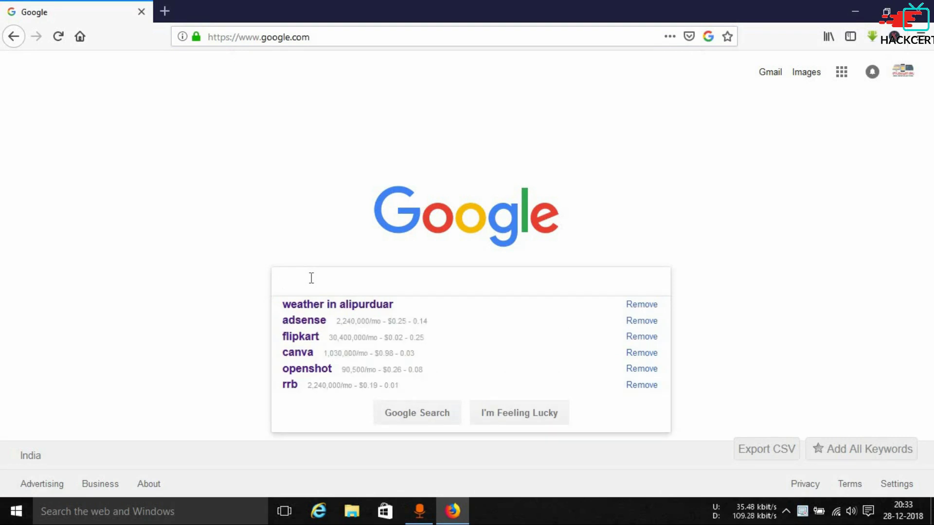
{"action": "type", "text": "virust"}
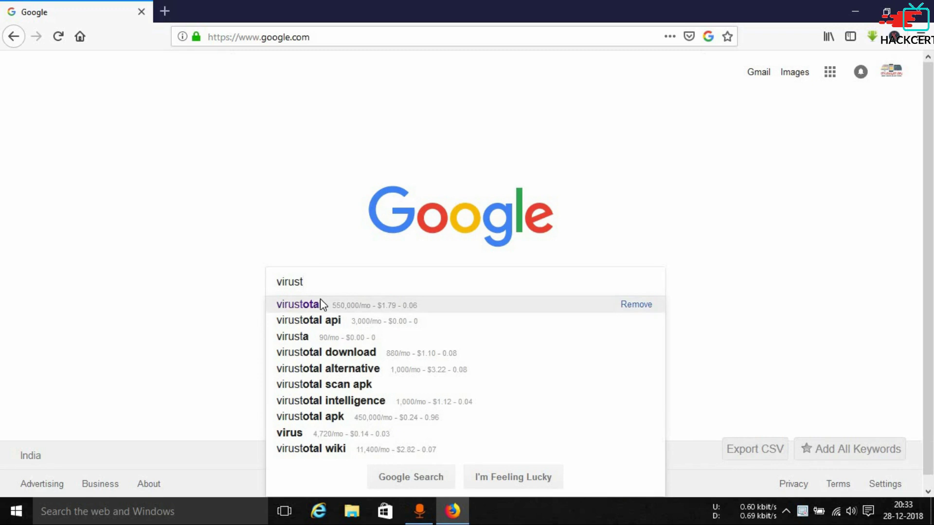
{"action": "left_click", "coordinate": [319, 300]}
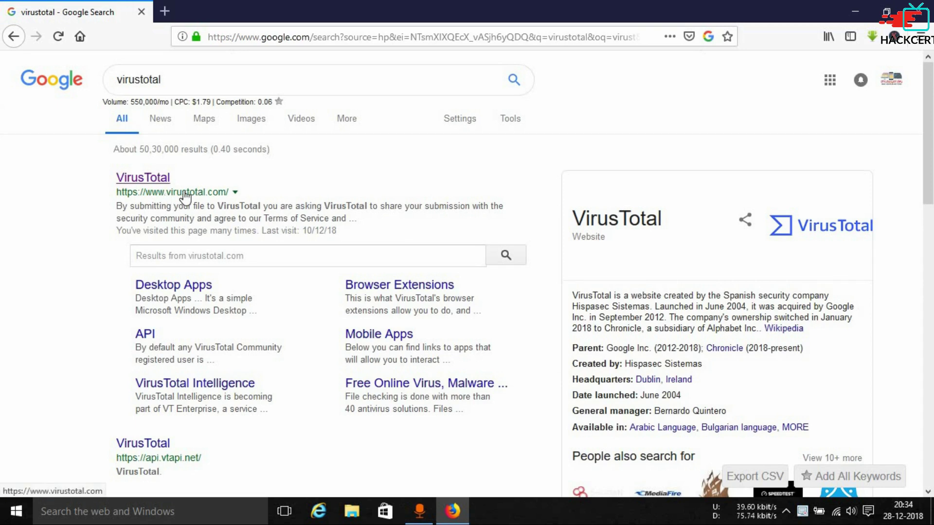
- Open virustotal.com from the top search result and look over its home page
{"action": "left_click", "coordinate": [141, 184]}
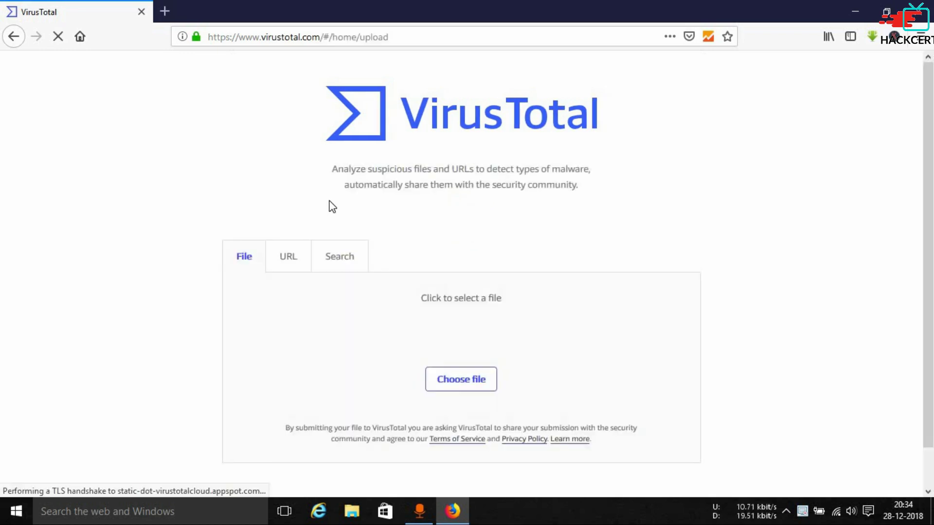
{"action": "scroll", "coordinate": [161, 206], "scroll_direction": "down", "scroll_amount": 1}
{"action": "scroll", "coordinate": [163, 209], "scroll_direction": "up", "scroll_amount": 1}
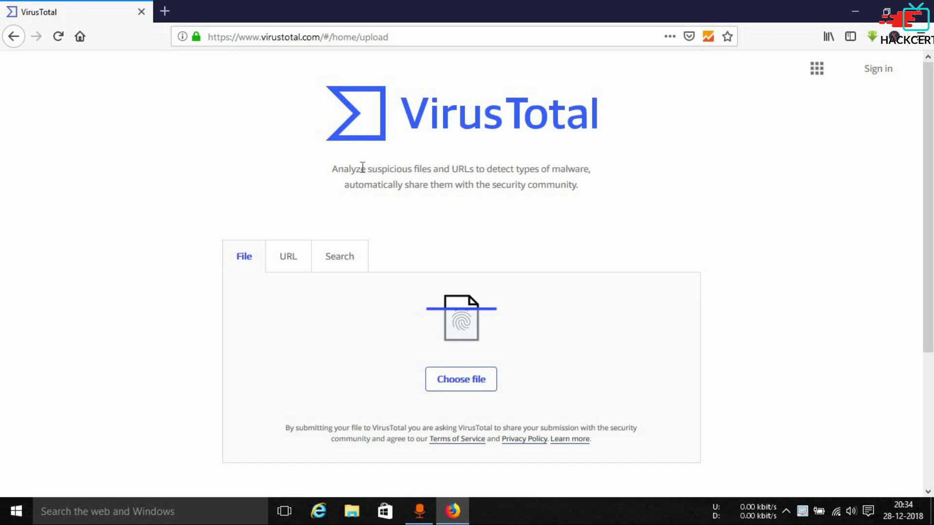
{"action": "left_click_drag", "start_coordinate": [391, 171], "coordinate": [485, 175]}
{"action": "left_click", "coordinate": [489, 184]}
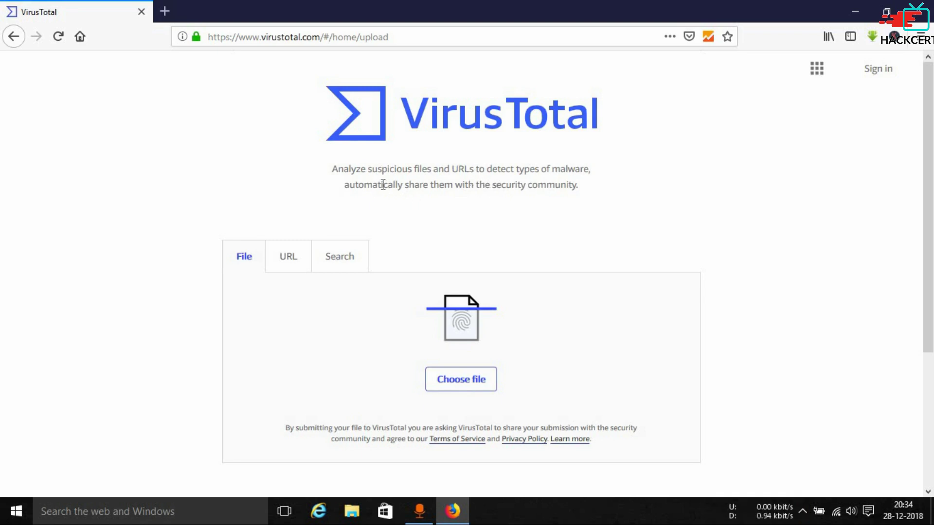
- Reload the VirusTotal upload page and briefly select its tagline text
{"action": "key", "text": "F5"}
{"action": "left_click_drag", "start_coordinate": [444, 197], "coordinate": [540, 184]}
{"action": "triple_click", "coordinate": [417, 185]}
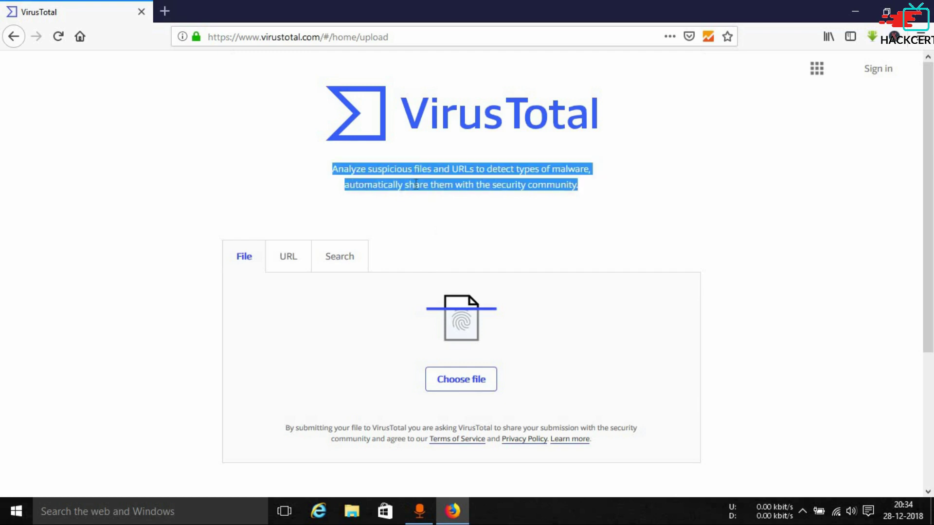
{"action": "left_click", "coordinate": [416, 185]}
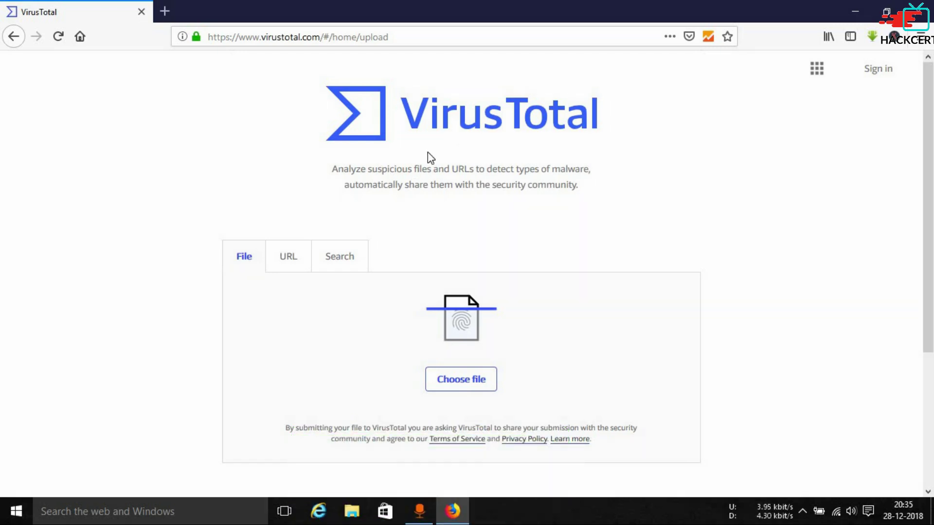
{"action": "double_click", "coordinate": [388, 169]}
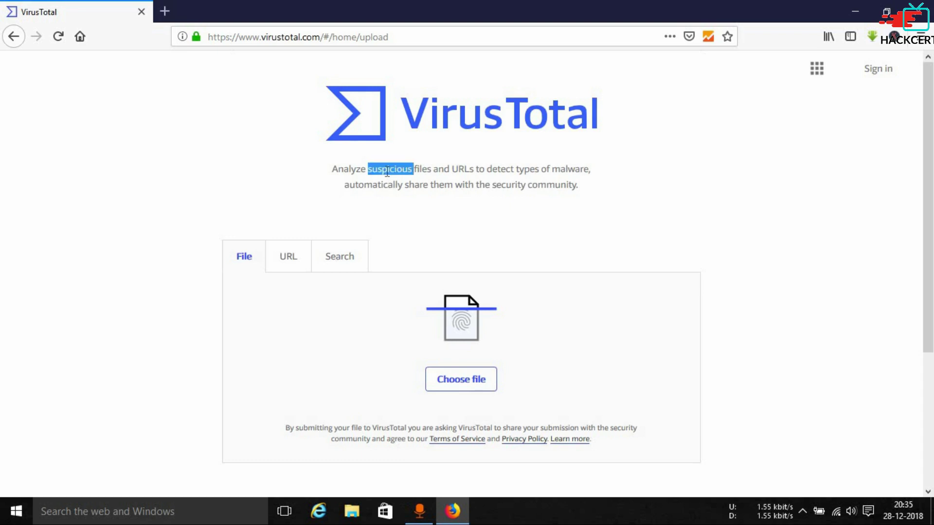
{"action": "double_click", "coordinate": [416, 181]}
{"action": "left_click", "coordinate": [416, 181]}
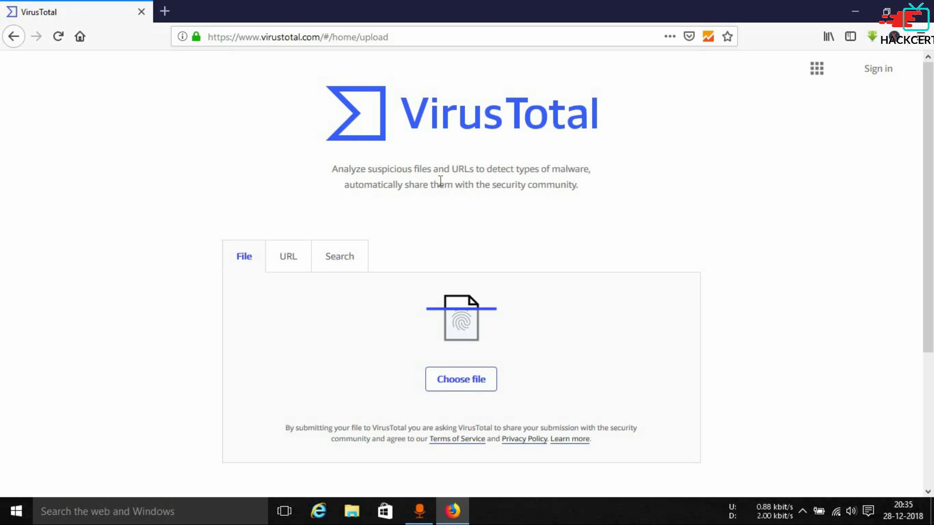
{"action": "key", "text": "F5"}
{"action": "scroll", "coordinate": [406, 212], "scroll_direction": "down", "scroll_amount": 4}
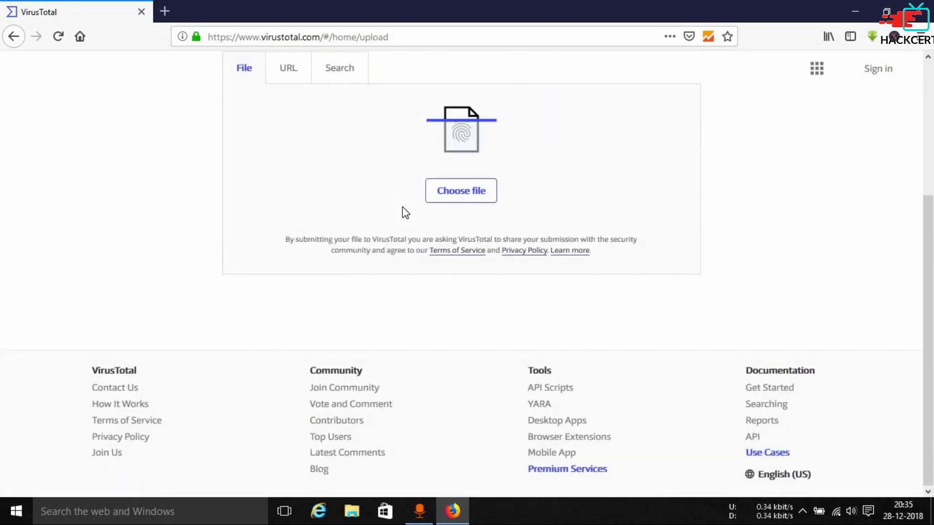
{"action": "scroll", "coordinate": [406, 212], "scroll_direction": "up", "scroll_amount": 4}
{"action": "scroll", "coordinate": [405, 213], "scroll_direction": "down", "scroll_amount": 4}
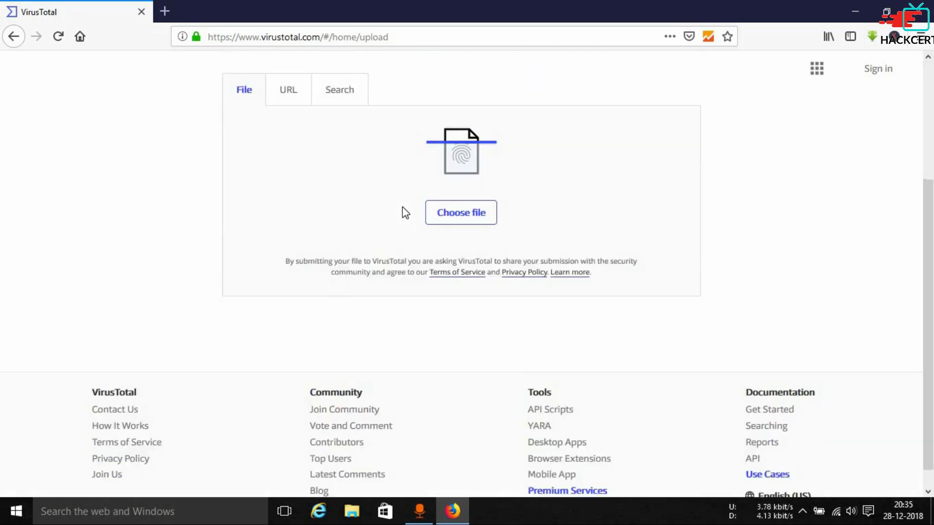
{"action": "scroll", "coordinate": [402, 210], "scroll_direction": "up", "scroll_amount": 4}
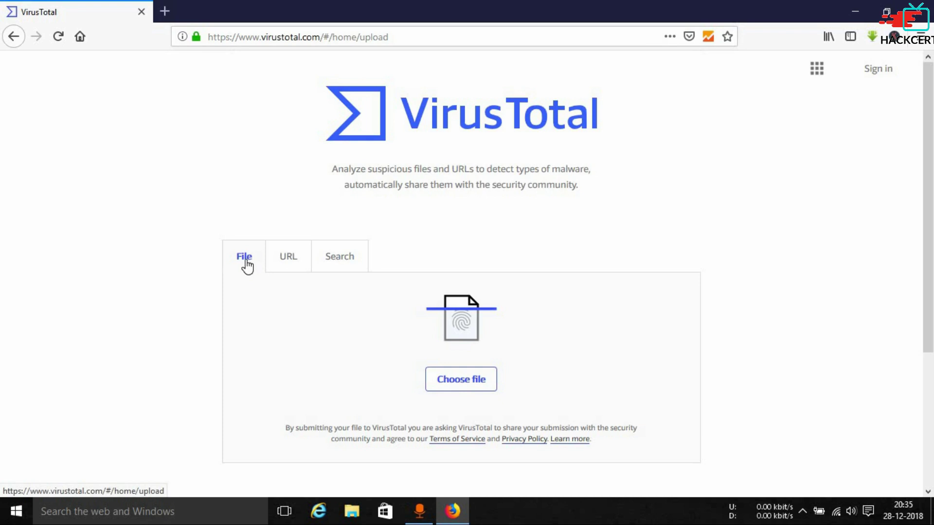
{"action": "left_click", "coordinate": [292, 258]}
{"action": "left_click", "coordinate": [339, 261]}
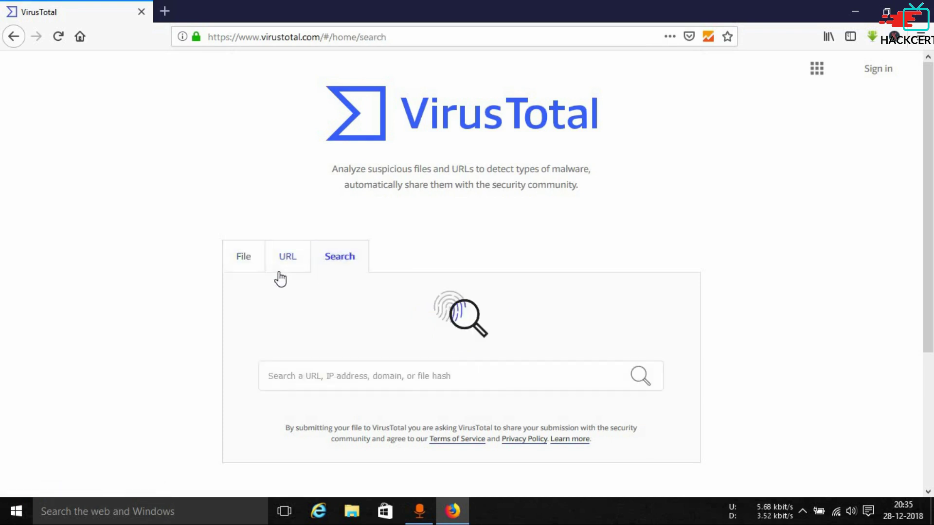
{"action": "left_click", "coordinate": [244, 264]}
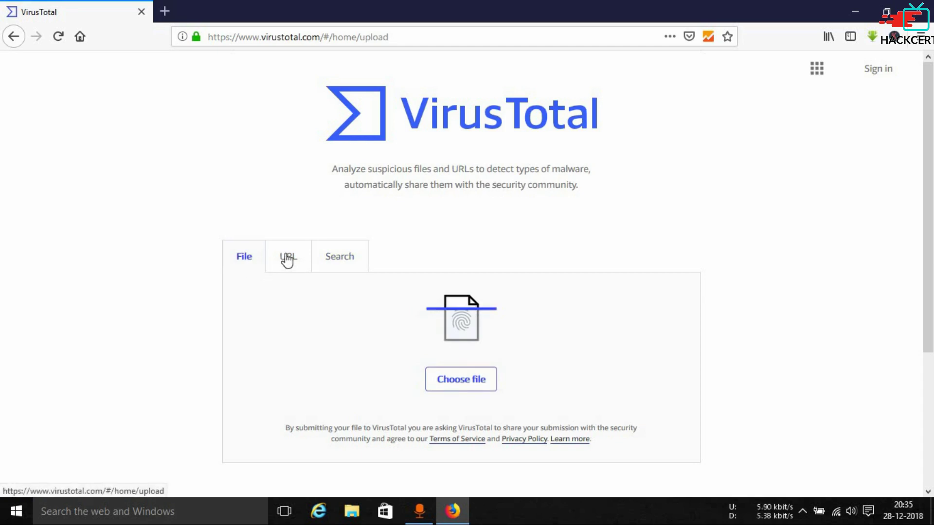
{"action": "left_click", "coordinate": [287, 258]}
{"action": "left_click", "coordinate": [234, 260]}
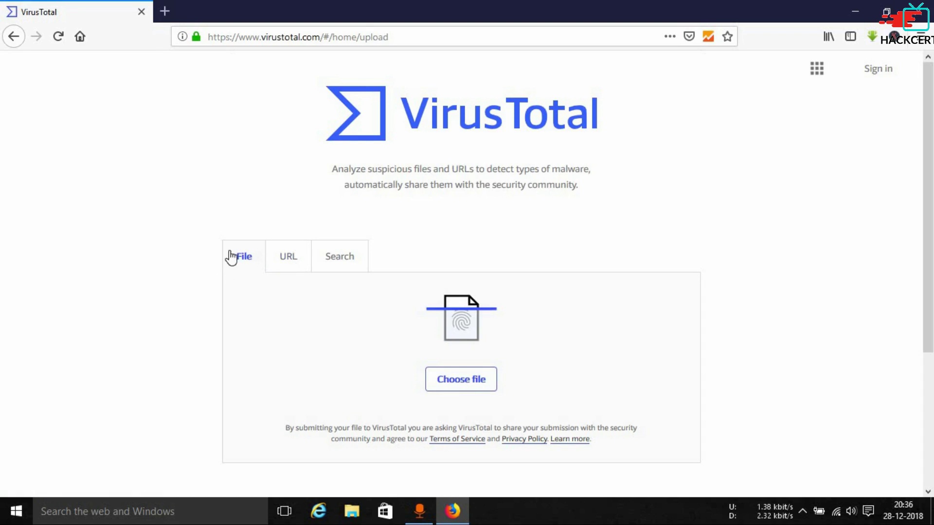
- Choose the Desktop file p in the File Upload dialog and upload it
{"action": "left_click", "coordinate": [460, 384]}
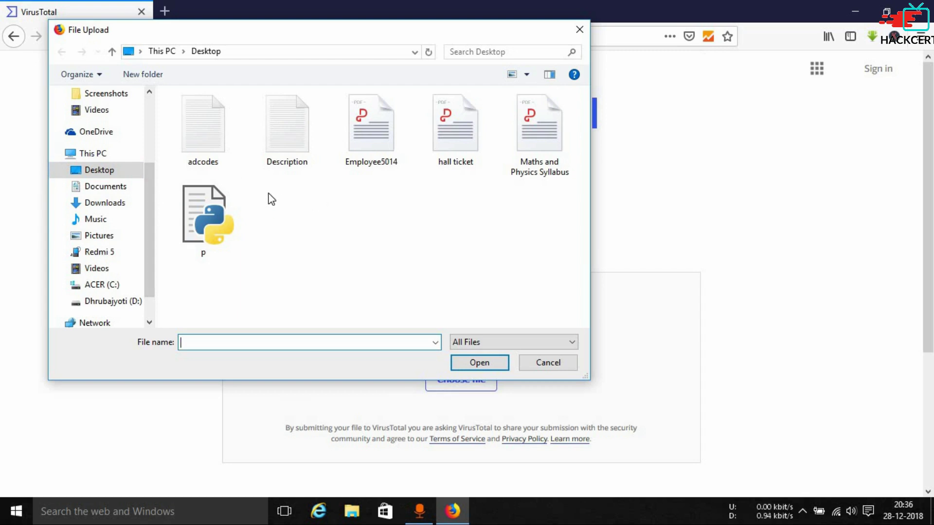
{"action": "left_click", "coordinate": [156, 248]}
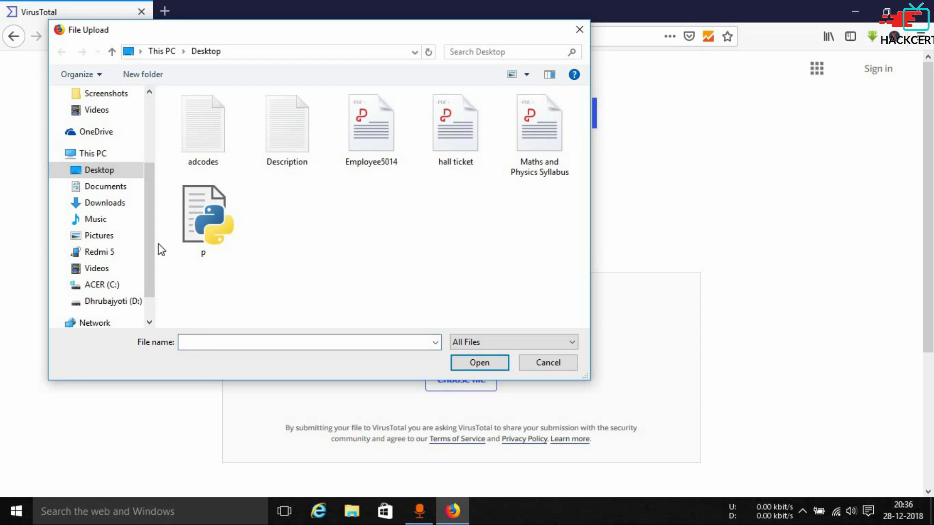
{"action": "left_click", "coordinate": [212, 218]}
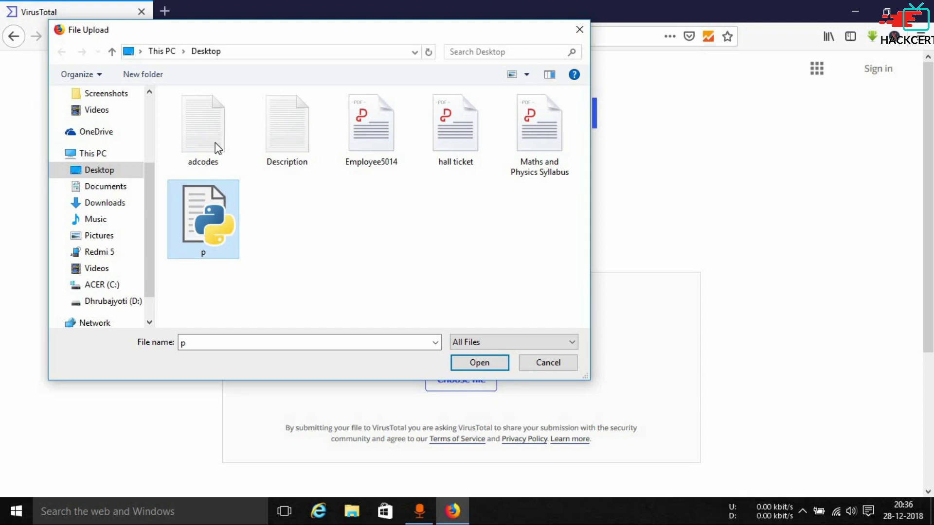
{"action": "left_click_drag", "start_coordinate": [228, 26], "coordinate": [259, 24]}
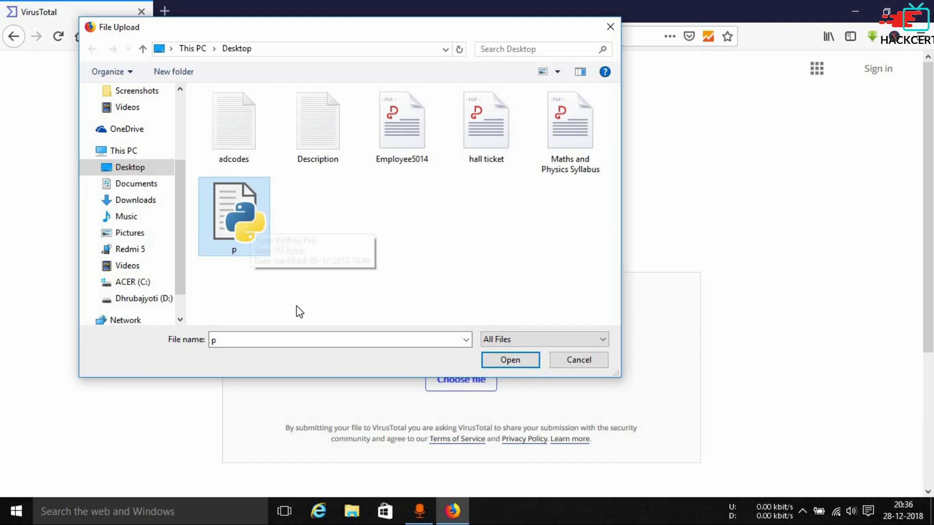
{"action": "left_click", "coordinate": [510, 361]}
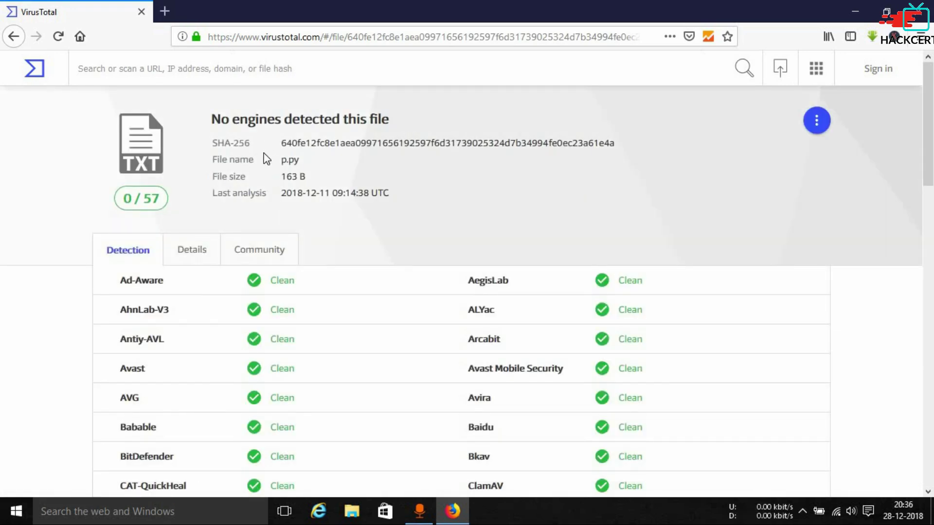
- Scroll the p.py Detection list to confirm ESET-NOD32, Kaspersky, McAfee and Symantec show Clean
{"action": "scroll", "coordinate": [275, 187], "scroll_direction": "down", "scroll_amount": 6}
{"action": "scroll", "coordinate": [273, 186], "scroll_direction": "down", "scroll_amount": 6}
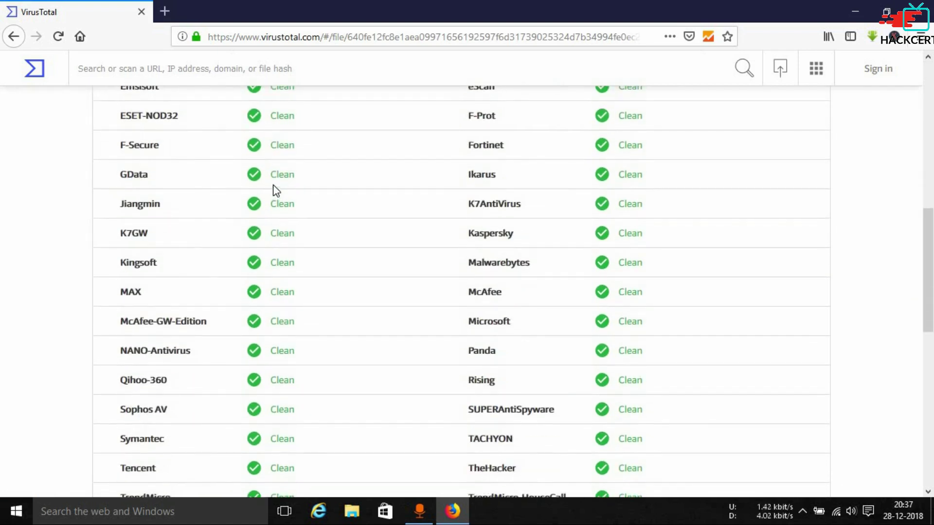